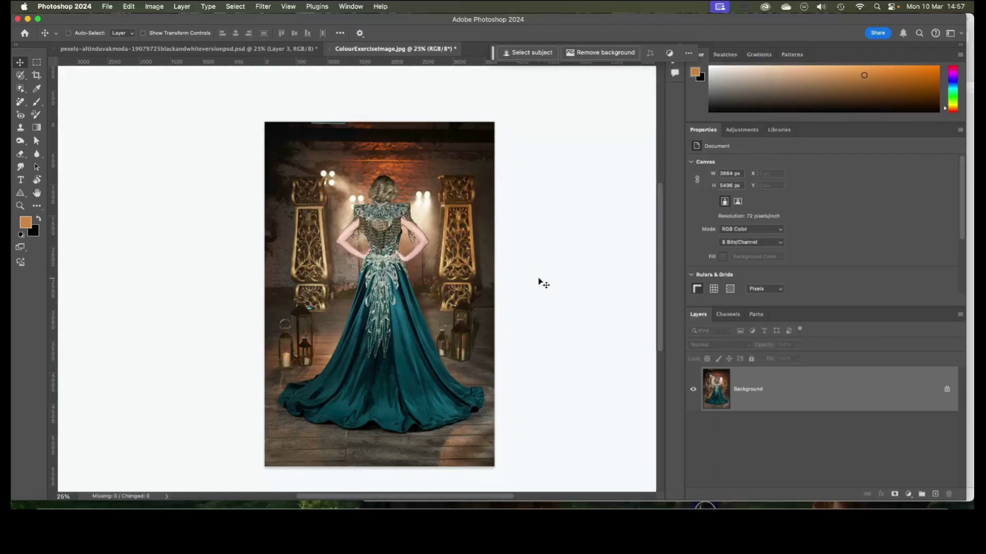
Compare the colour photo ColourExerciseImage.jpg with the black-and-white version that has the tinted dress.
scroll(469, 273, right, 5)
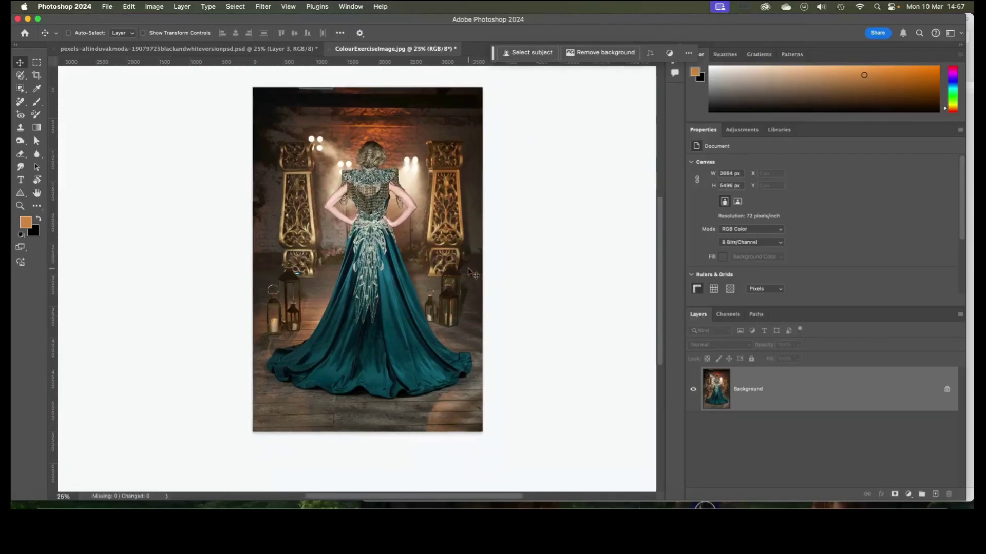
scroll(509, 275, down, 5)
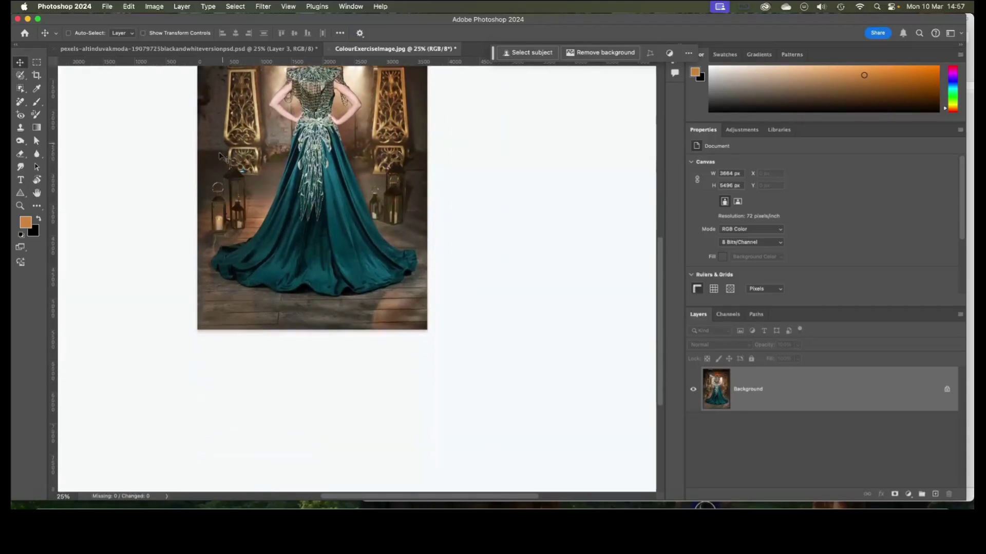
scroll(462, 270, up, 3)
scroll(412, 264, right, 2)
scroll(416, 266, up, 3)
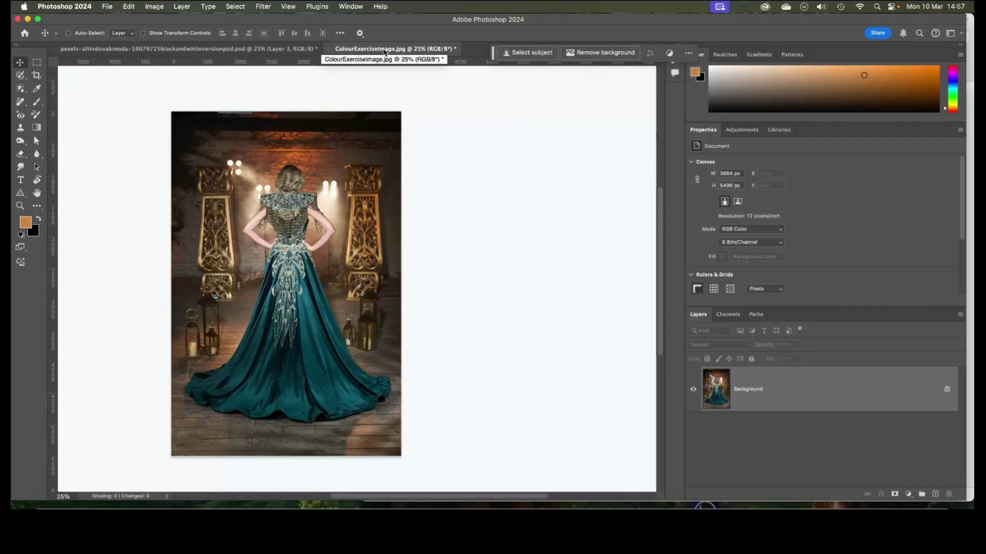
click(145, 50)
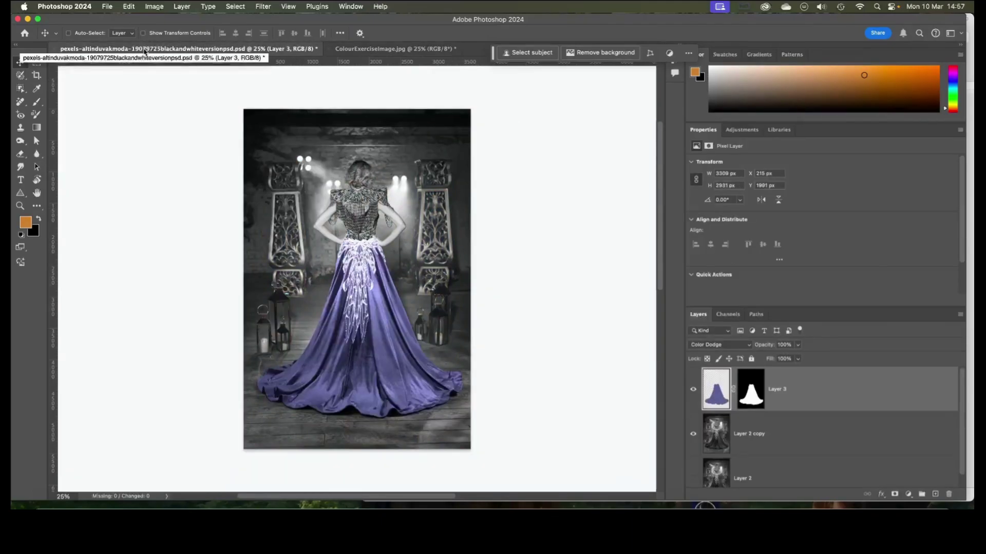
click(368, 49)
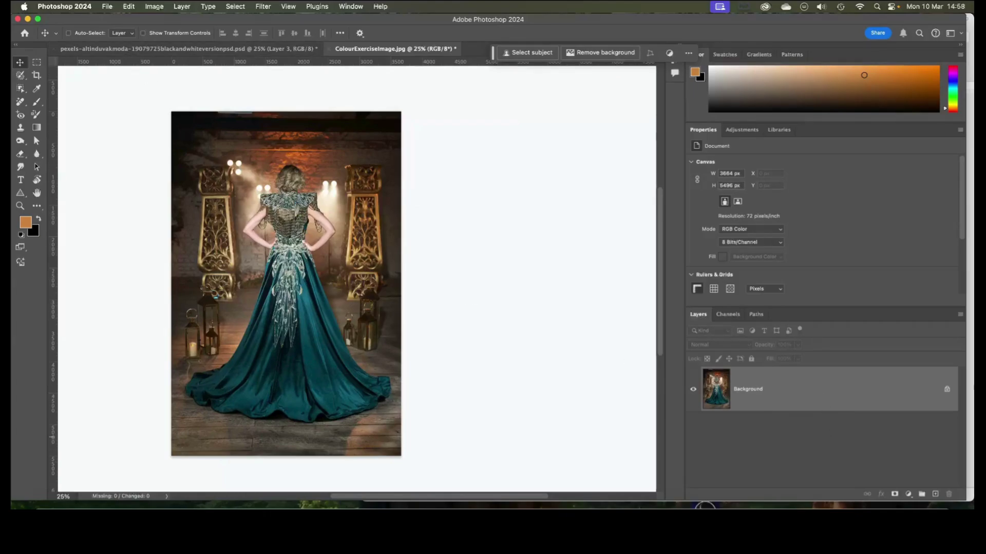
Unlock the colour photo's Background layer and copy it into the black-and-white version document.
click(948, 391)
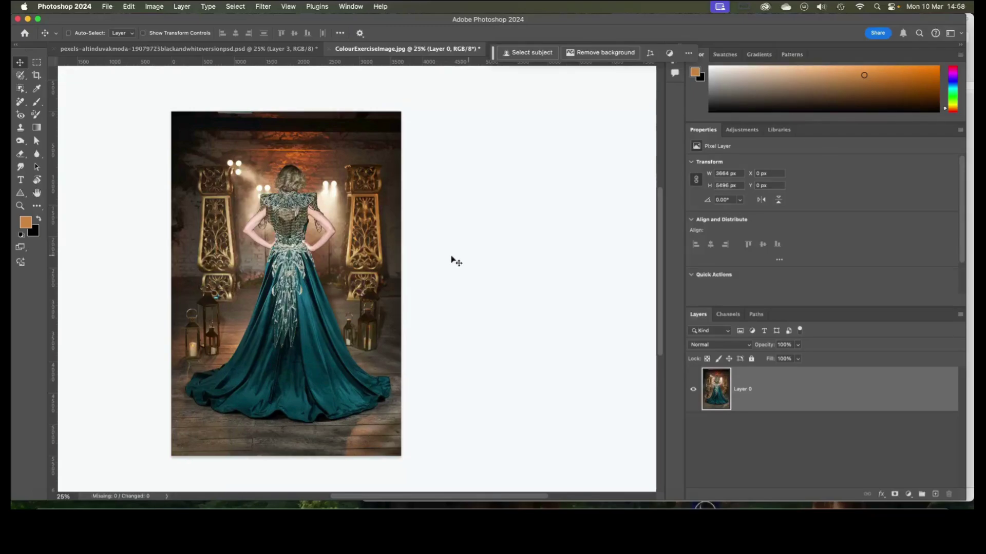
scroll(490, 266, left, 3)
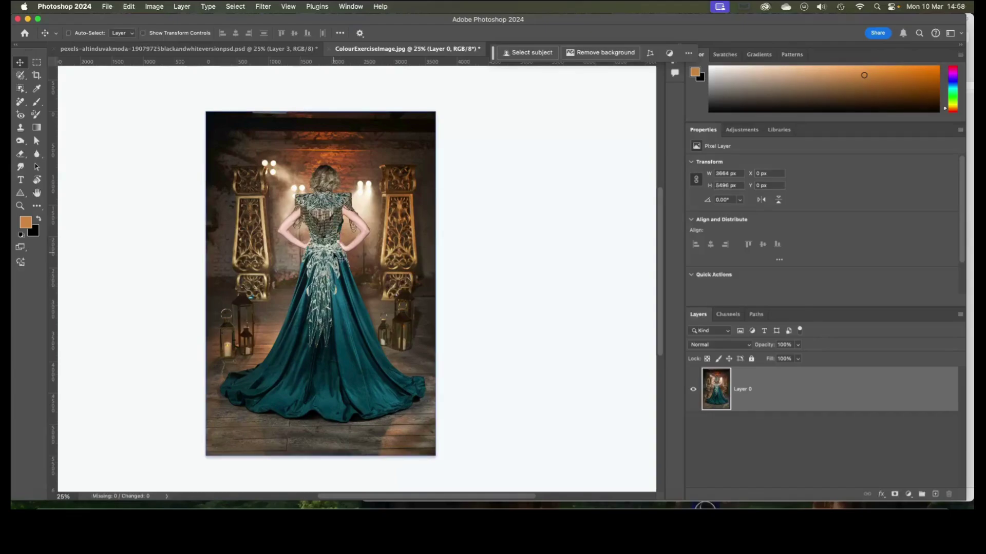
drag(310, 259, 193, 50)
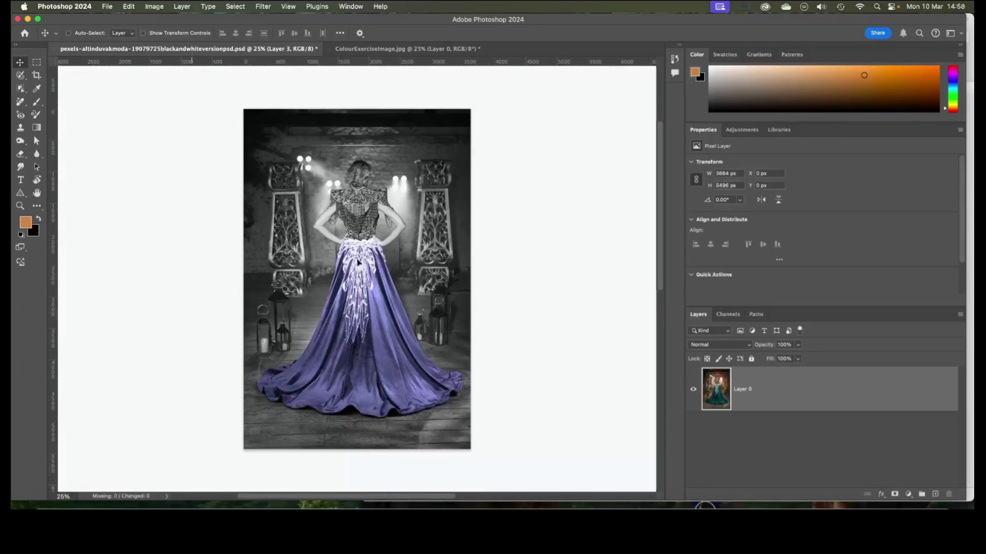
drag(368, 276, 370, 278)
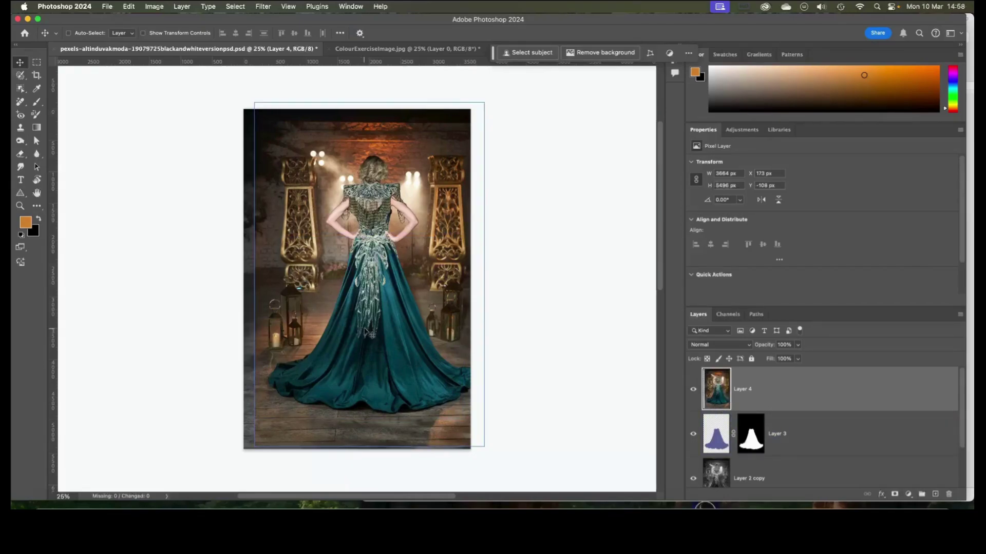
Reposition the copied colour photo so it lines up with the image beneath it and covers the canvas.
mouse_move(385, 328)
mouse_down()
mouse_move(485, 333)
mouse_move(356, 332)
mouse_move(369, 329)
mouse_up()
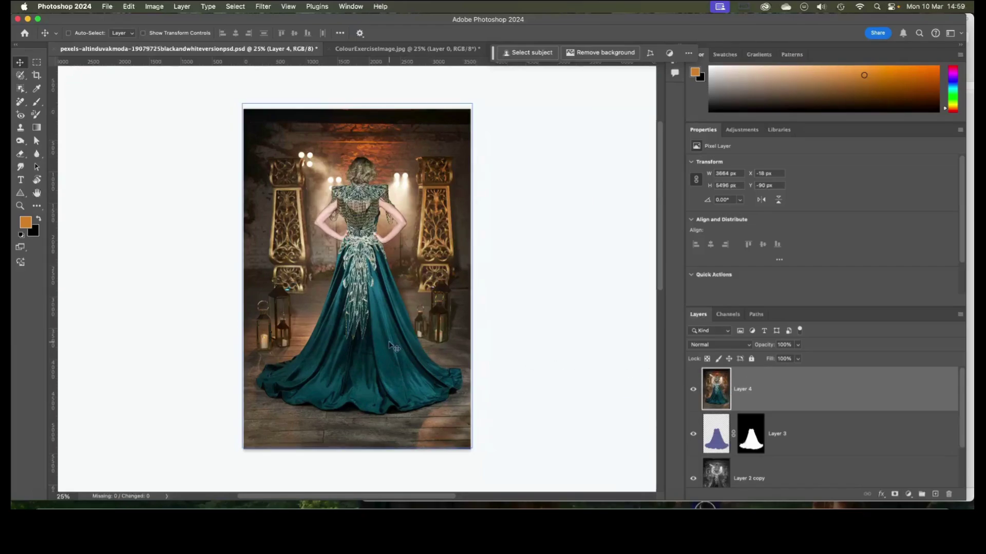
drag(389, 345, 381, 325)
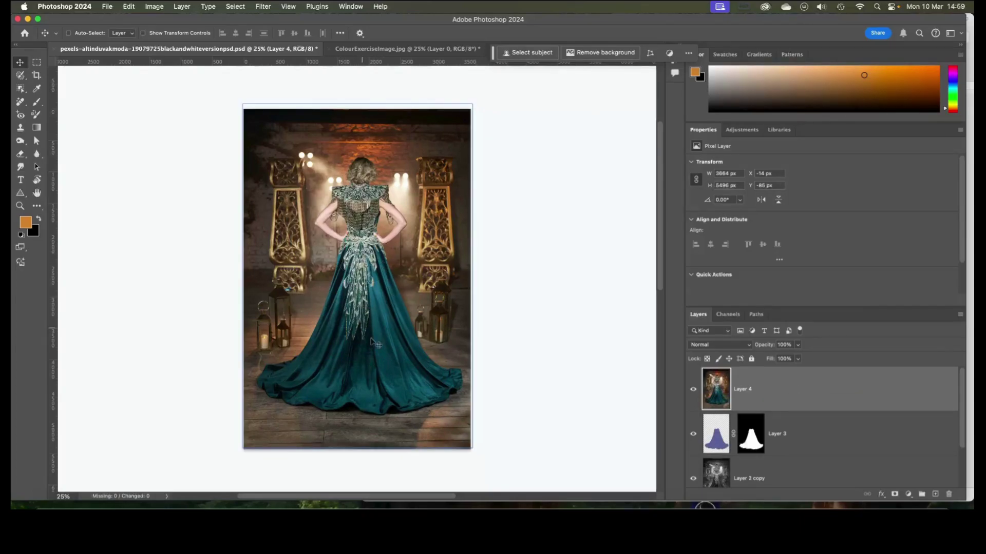
click(722, 481)
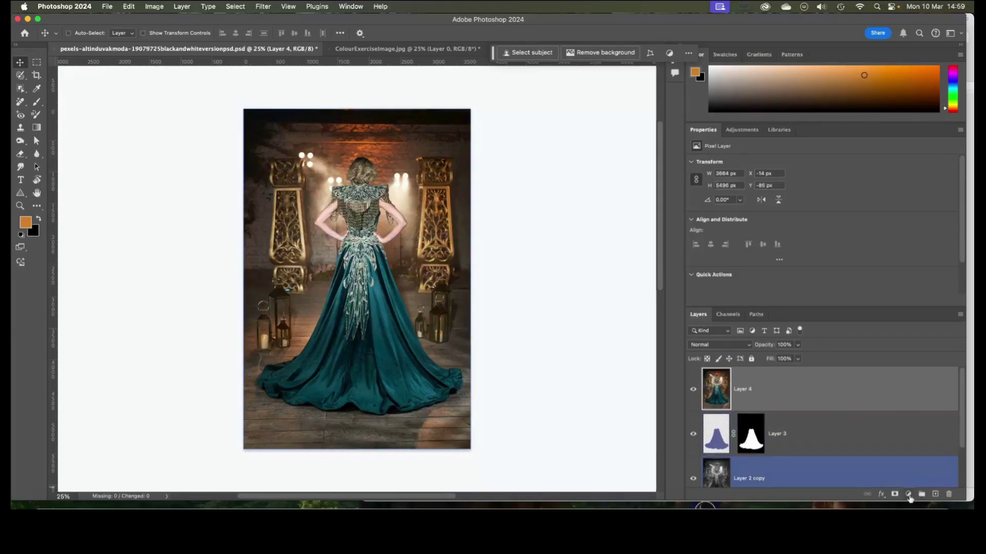
Add a Hue/Saturation adjustment layer above the colour photo, then float and enlarge its properties.
click(908, 495)
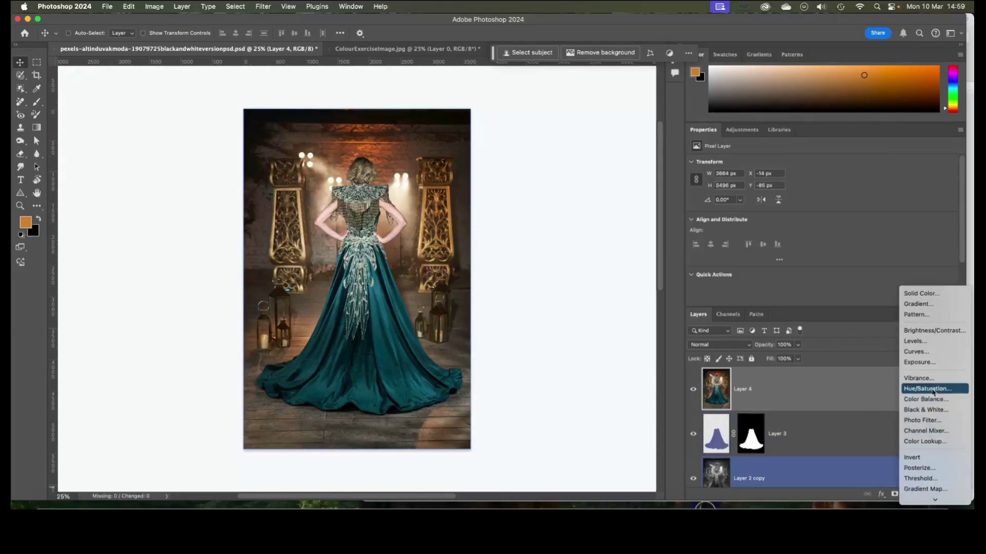
click(932, 390)
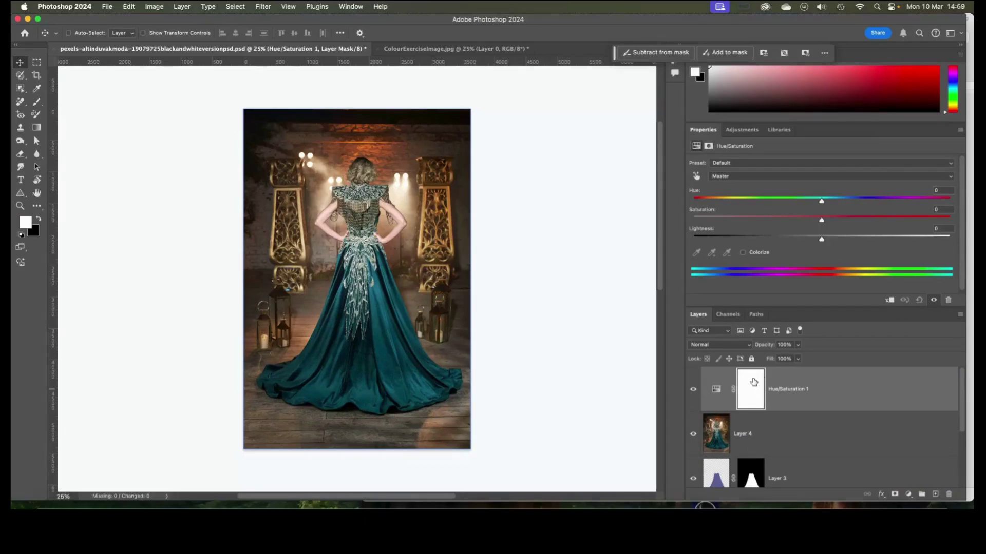
click(716, 389)
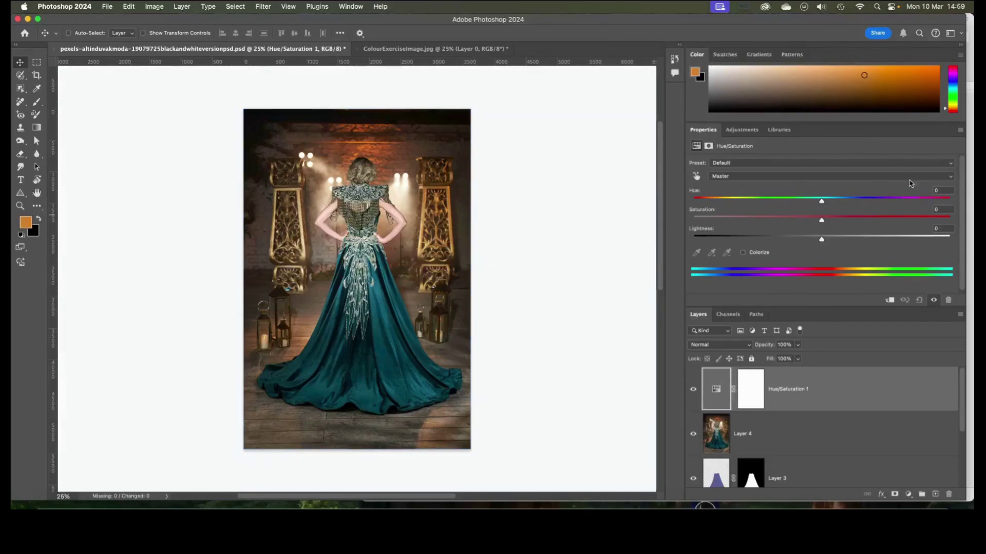
drag(702, 130, 558, 103)
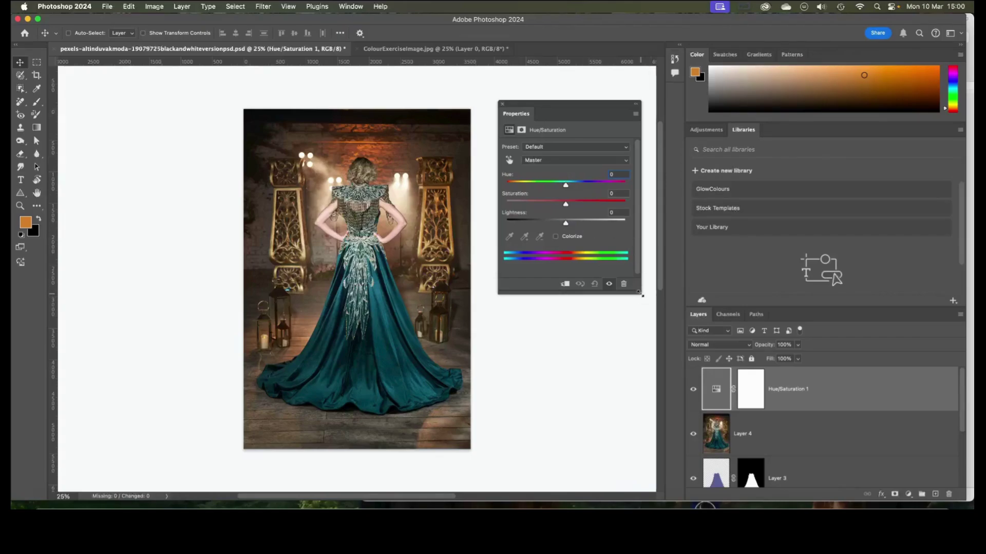
drag(642, 295, 665, 311)
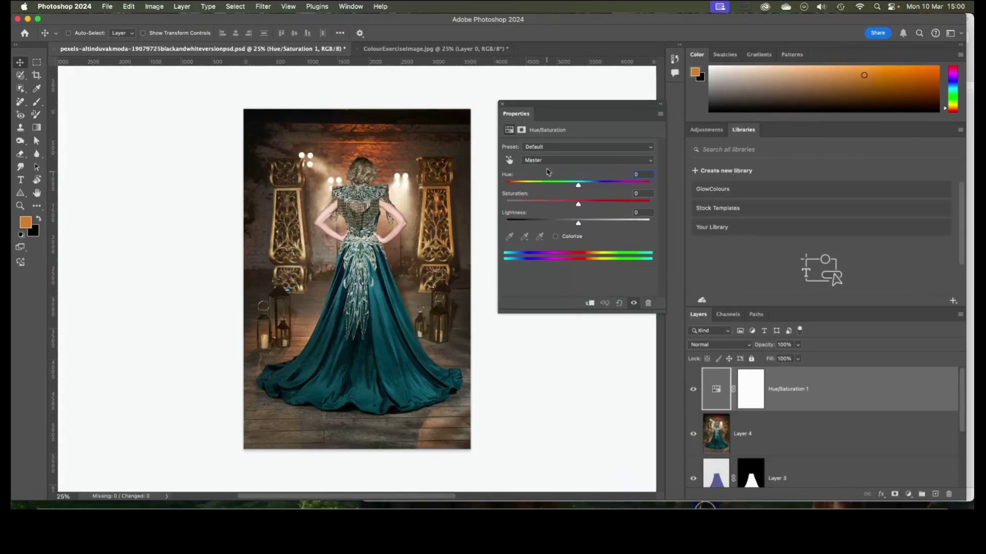
Sample the teal skirt with the on-image adjustment tool to target the Cyans range.
drag(577, 186, 577, 222)
click(619, 303)
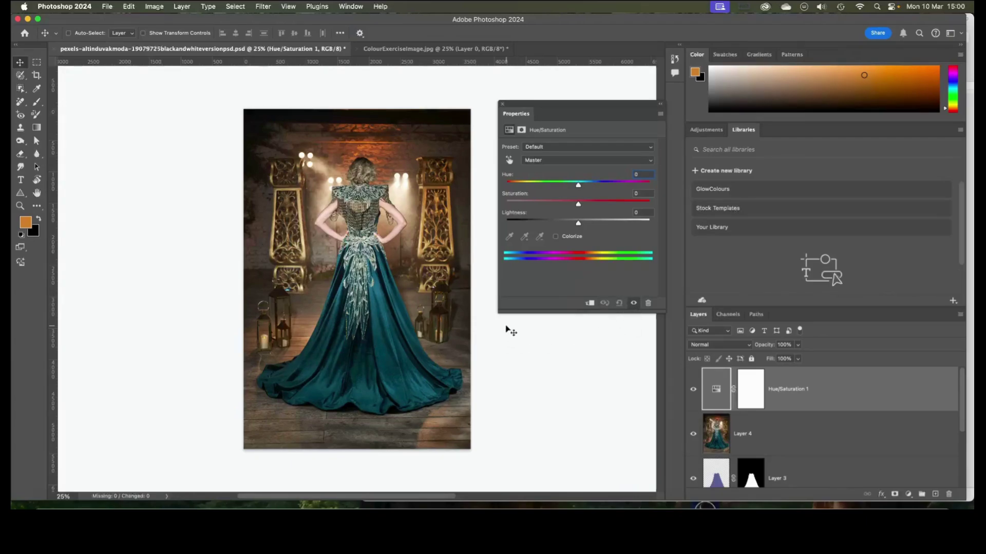
click(509, 161)
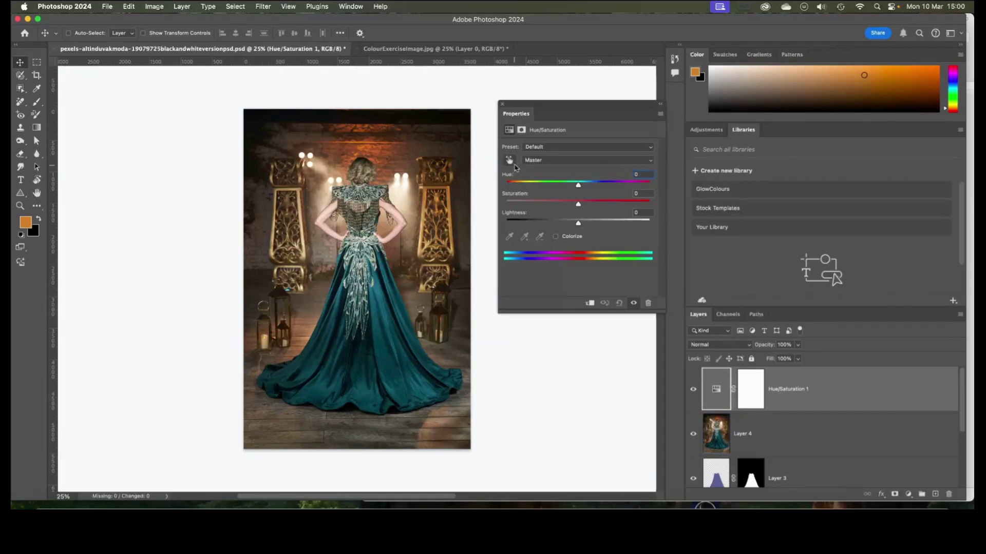
click(510, 161)
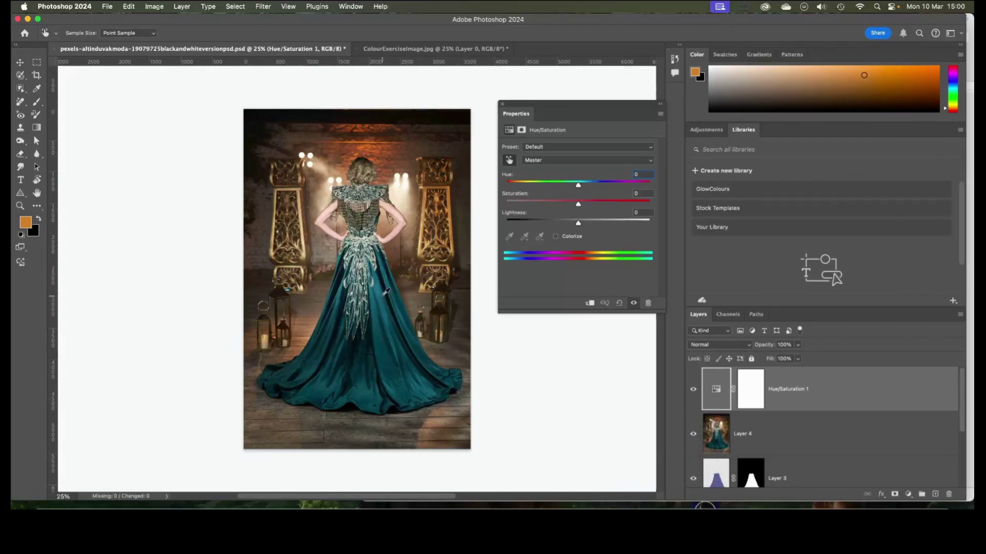
click(386, 291)
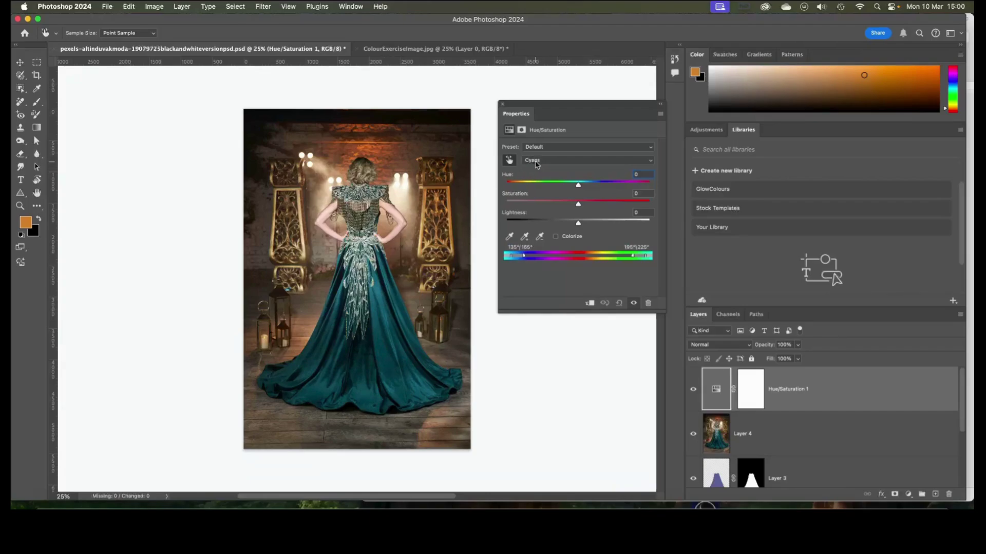
click(550, 164)
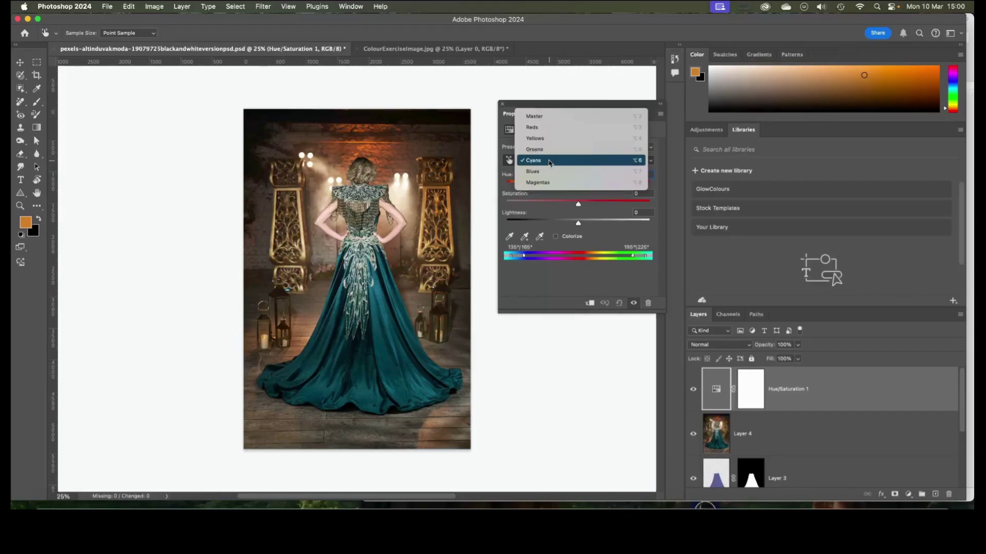
click(549, 163)
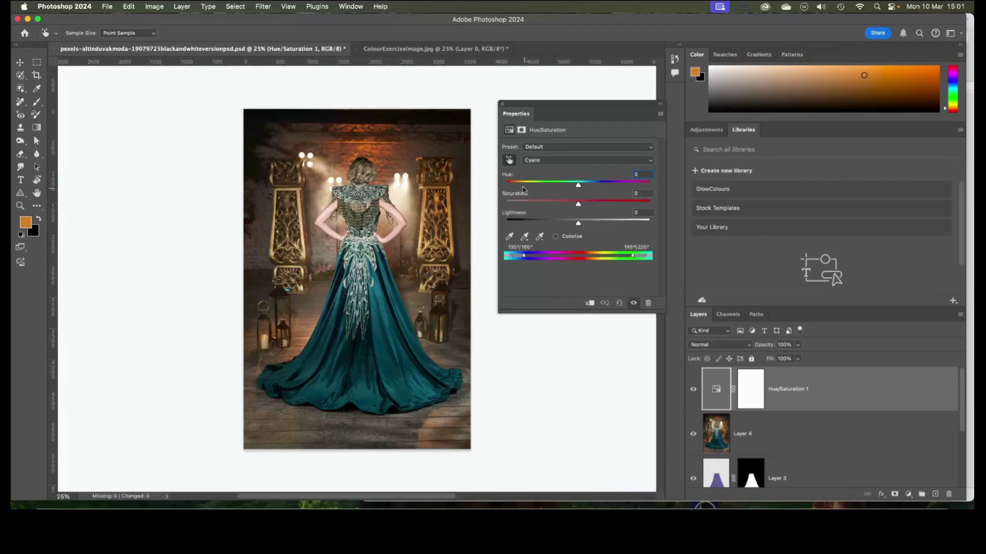
Try a Yellows adjustment sampled from the gilded column with Hue -69 and Saturation +28, then reset it.
click(509, 160)
click(452, 206)
drag(578, 204, 540, 188)
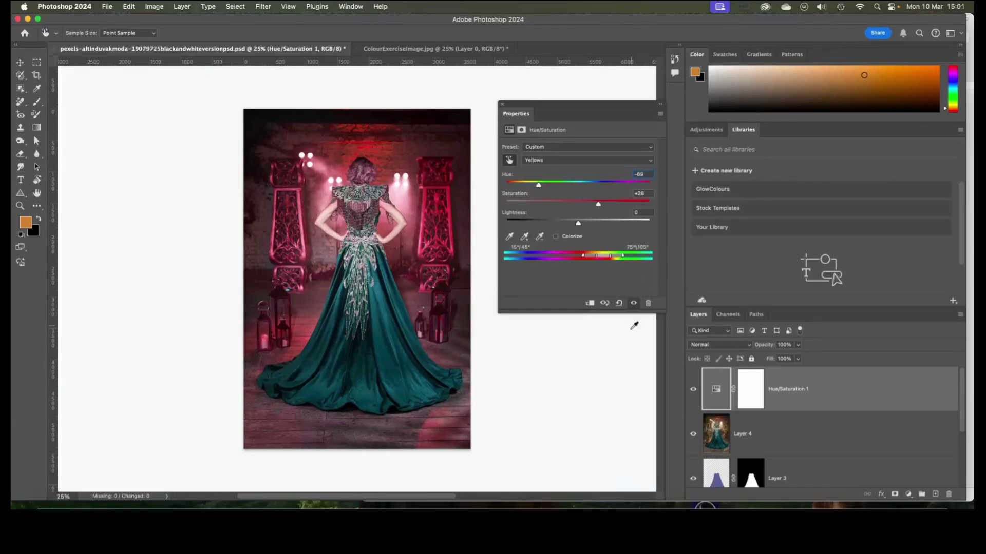
click(620, 304)
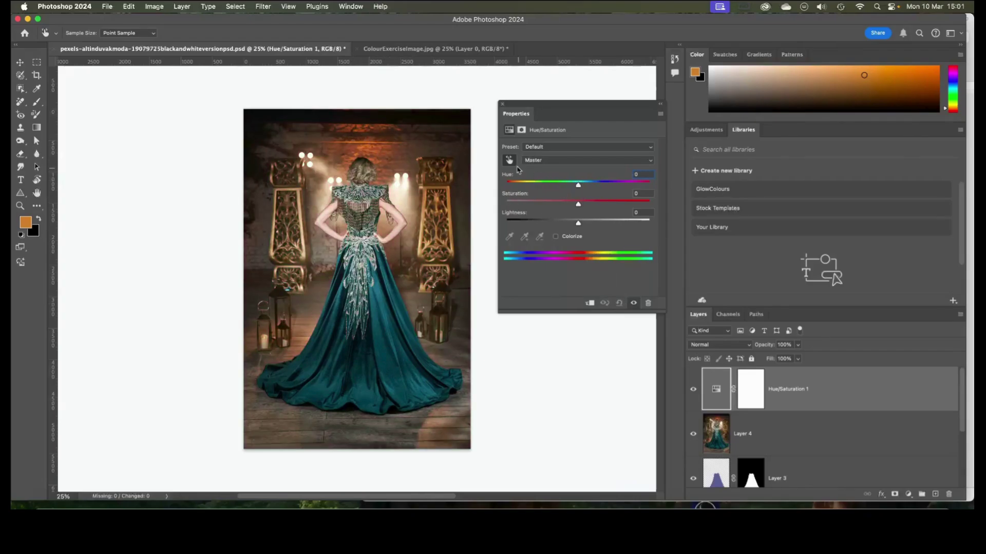
Sample the gilded column to target the Reds range and set its Hue to about -120.
click(510, 163)
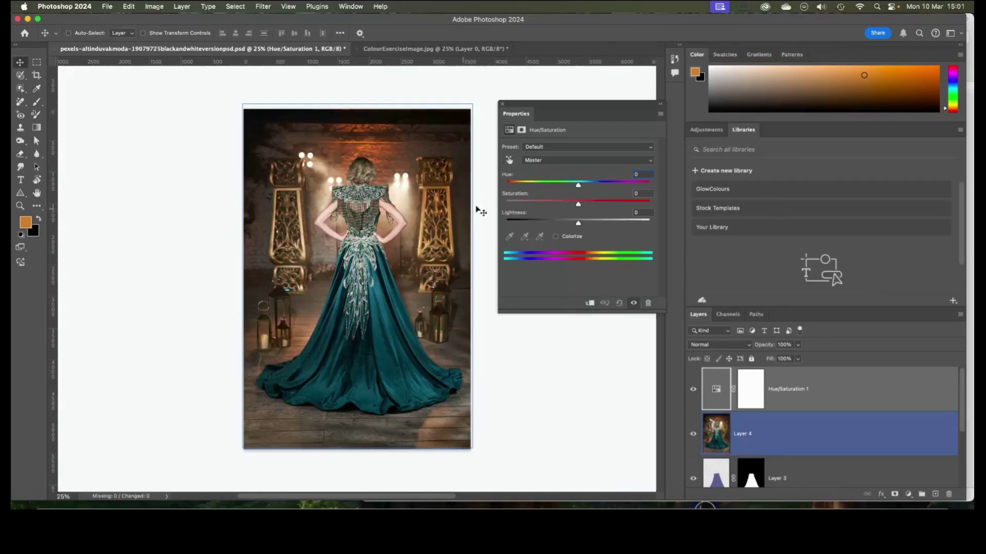
click(510, 162)
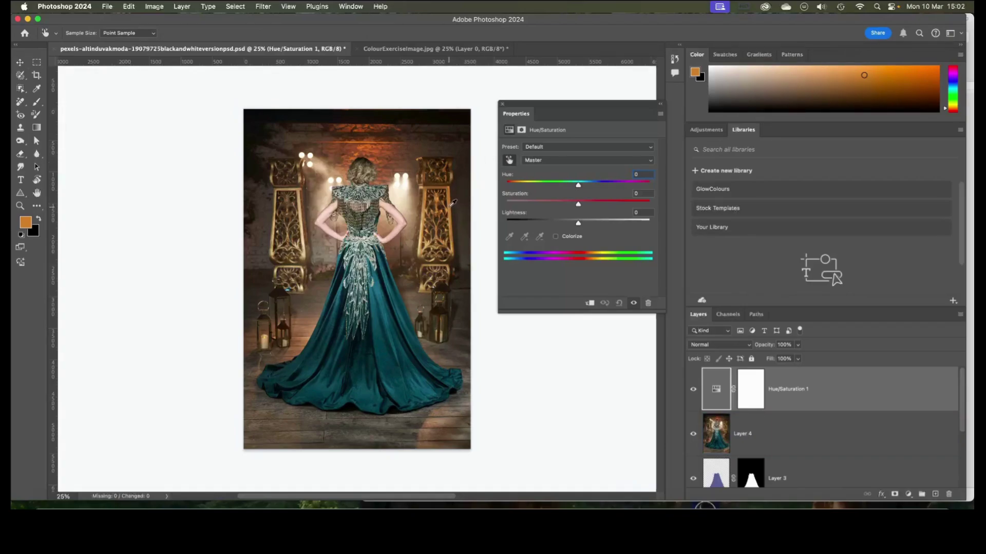
click(453, 203)
drag(578, 184, 526, 185)
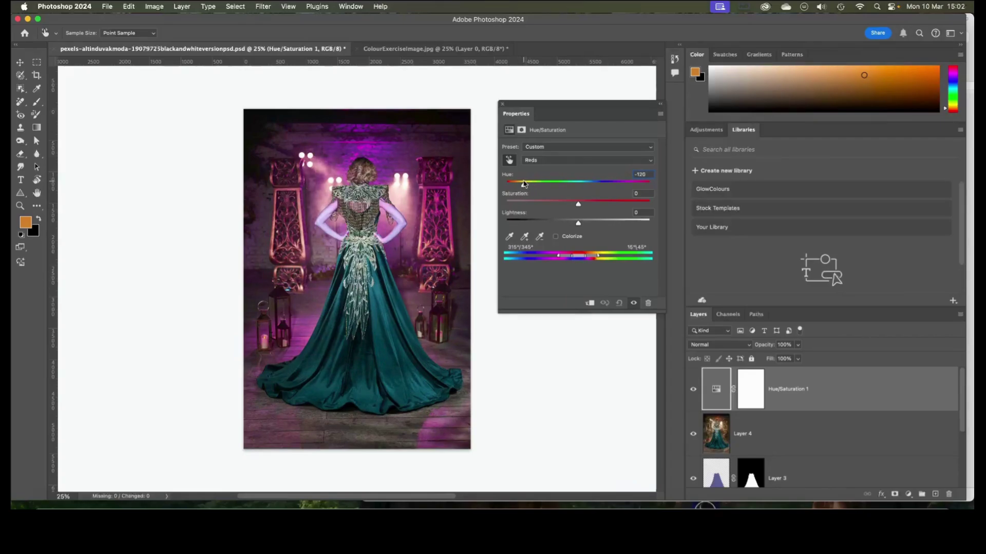
drag(523, 184, 524, 185)
Activate the Brush tool and invert the Hue/Saturation layer's mask to black.
click(758, 393)
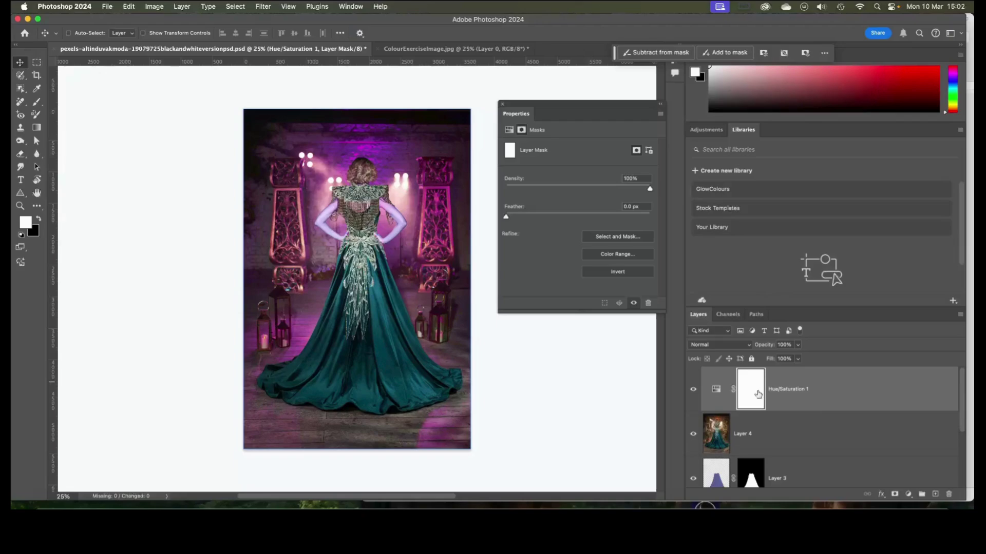
click(717, 390)
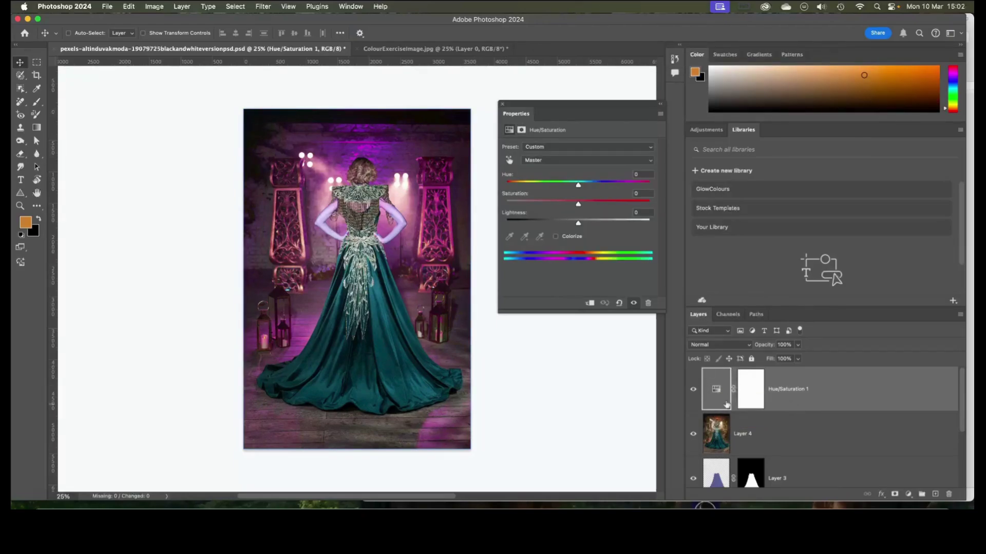
click(754, 389)
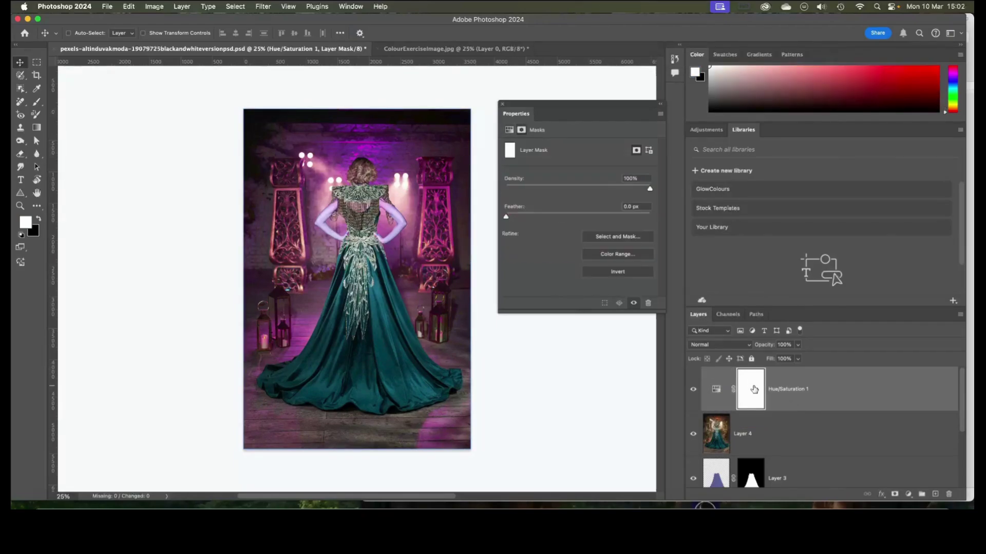
click(39, 104)
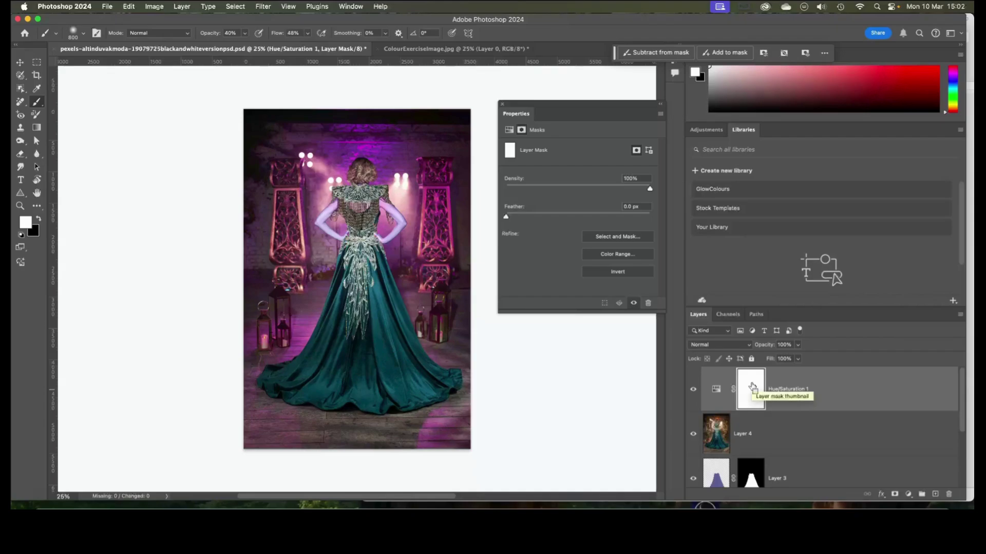
key(super+i)
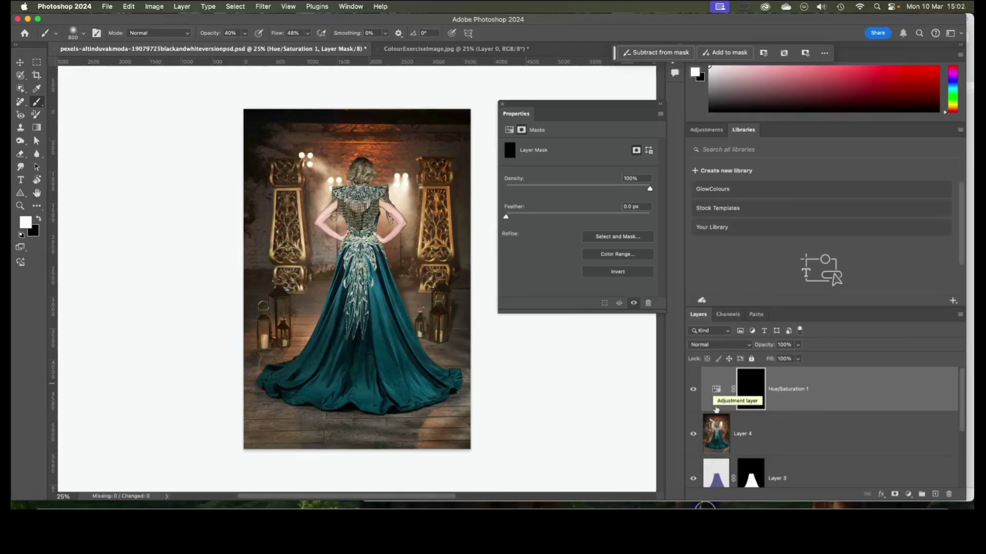
Try revealing the wall above the woman's head on the Hue/Saturation mask with a white brush at 100% opacity and flow, then undo the stroke.
click(751, 386)
click(752, 389)
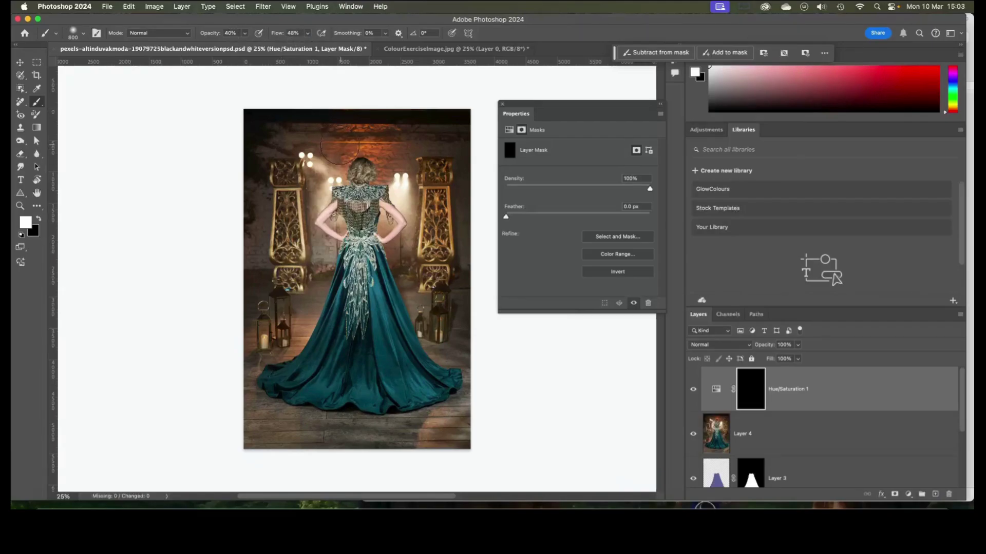
click(246, 35)
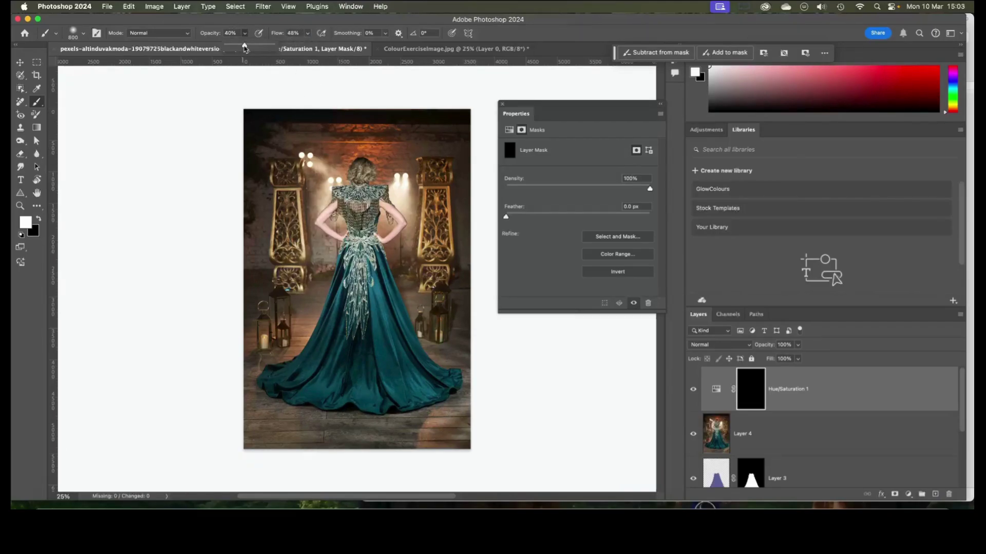
drag(245, 47, 347, 47)
click(309, 34)
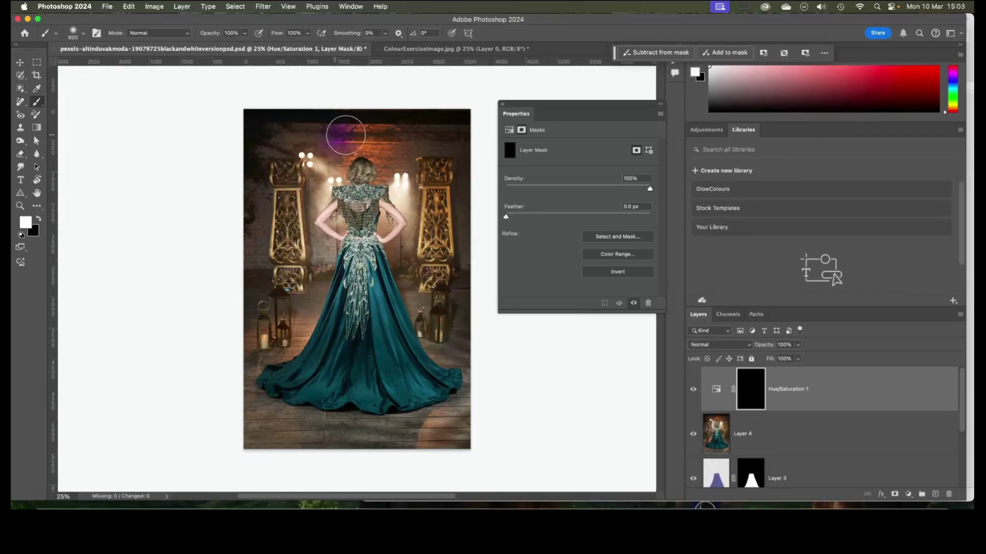
drag(346, 132, 406, 137)
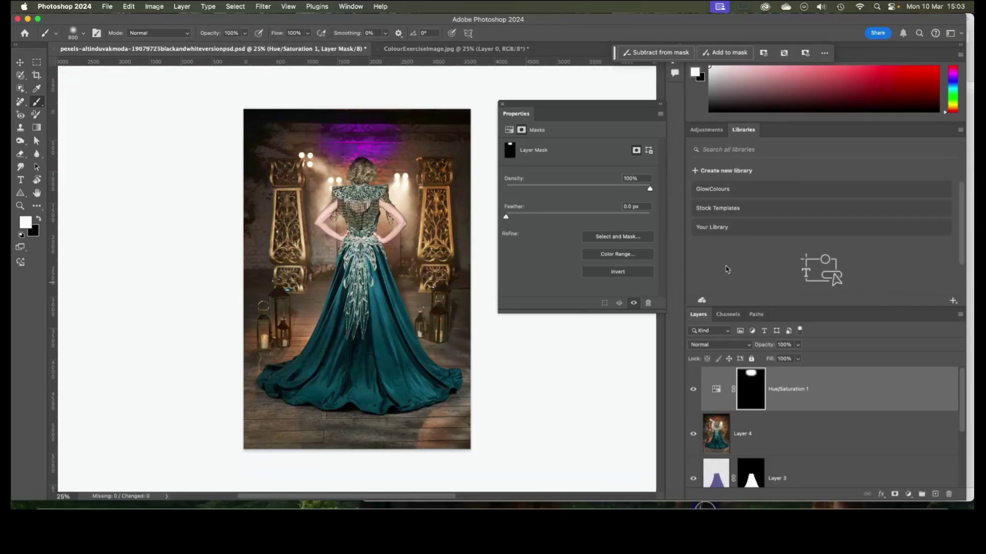
key(super+z)
Lower the brush to 47% opacity and 52% flow, and paint white on the mask over the wall above the head and around the spotlights.
click(308, 34)
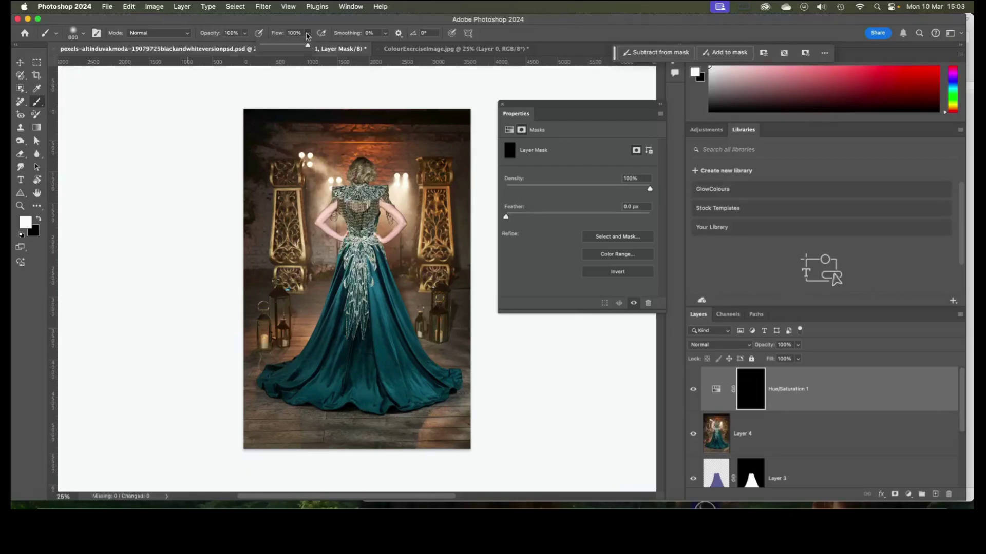
drag(308, 47, 220, 47)
click(245, 33)
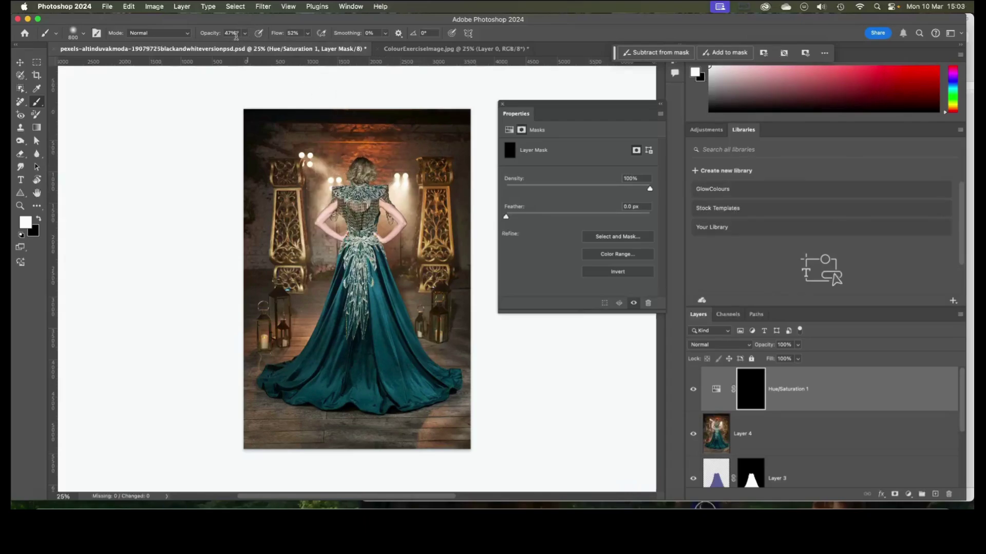
mouse_move(338, 151)
mouse_down()
mouse_move(349, 138)
mouse_move(391, 136)
mouse_move(398, 154)
mouse_move(402, 143)
mouse_move(386, 165)
mouse_move(353, 163)
mouse_up()
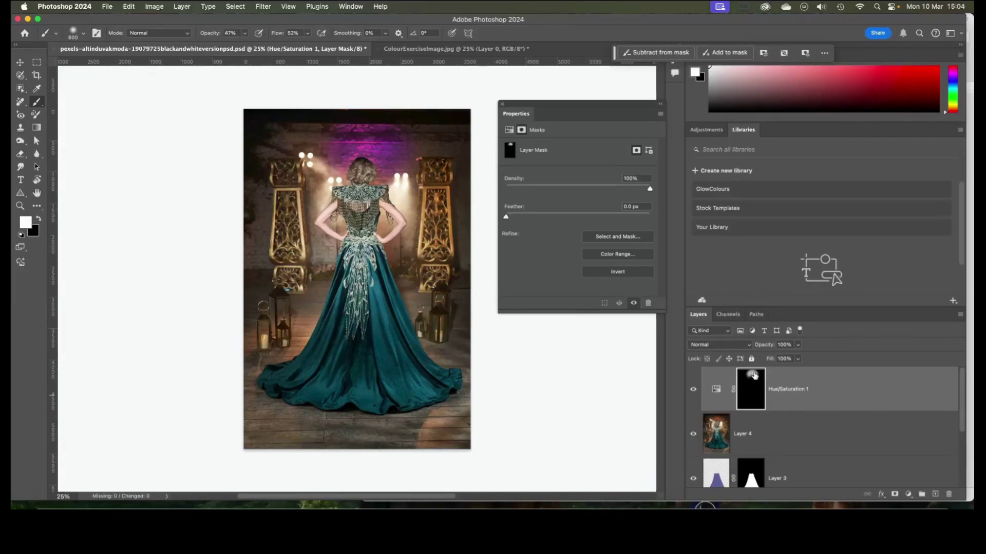
mouse_move(311, 124)
mouse_down()
mouse_move(359, 132)
mouse_move(457, 126)
mouse_move(401, 135)
mouse_up()
click(400, 196)
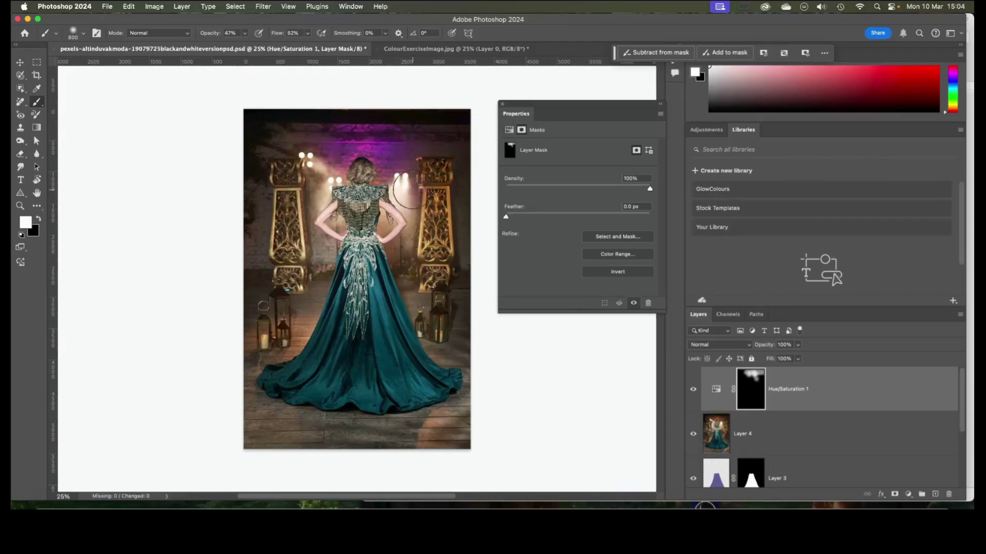
click(314, 181)
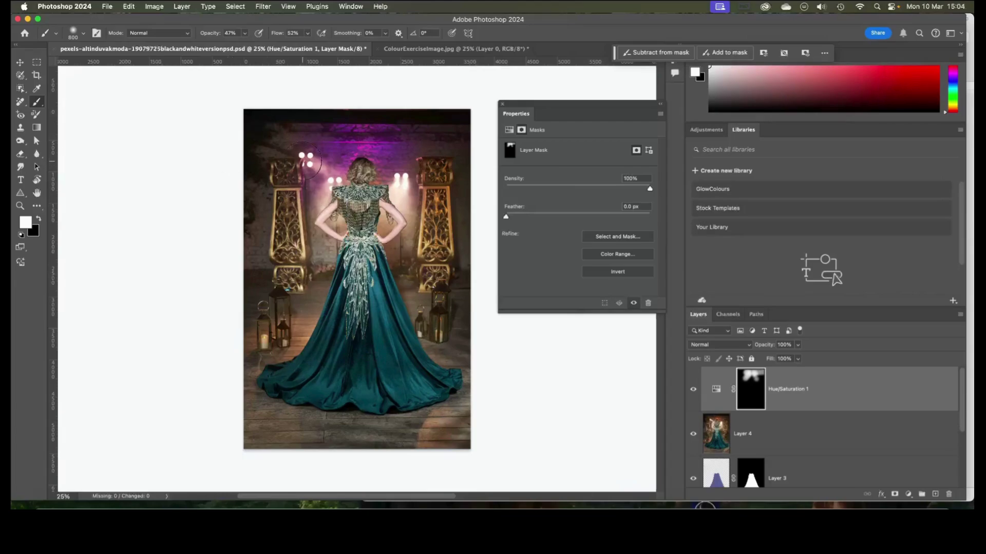
Swap the foreground and background colours to make black the painting colour for the Hue/Saturation mask.
key(x)
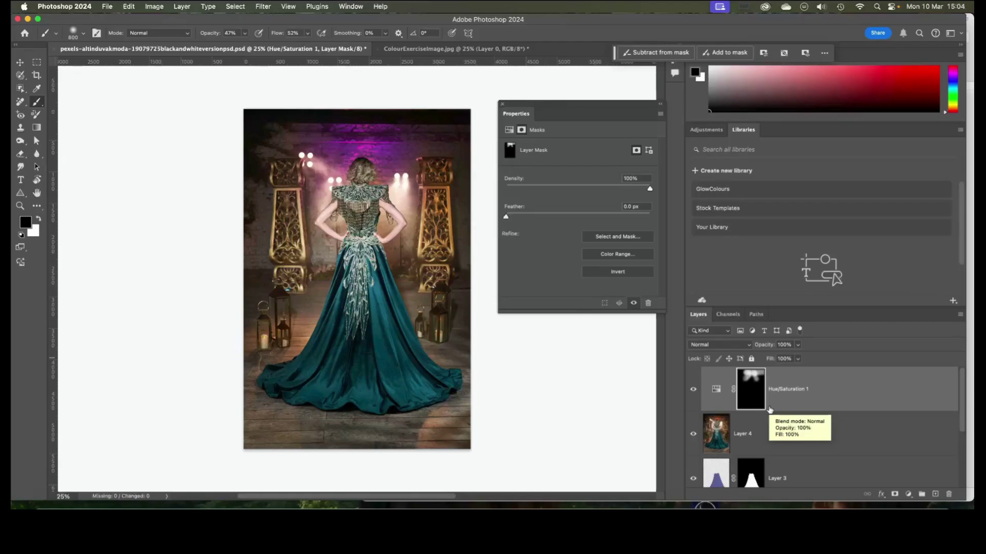
scroll(726, 417, down, 2)
scroll(729, 413, up, 2)
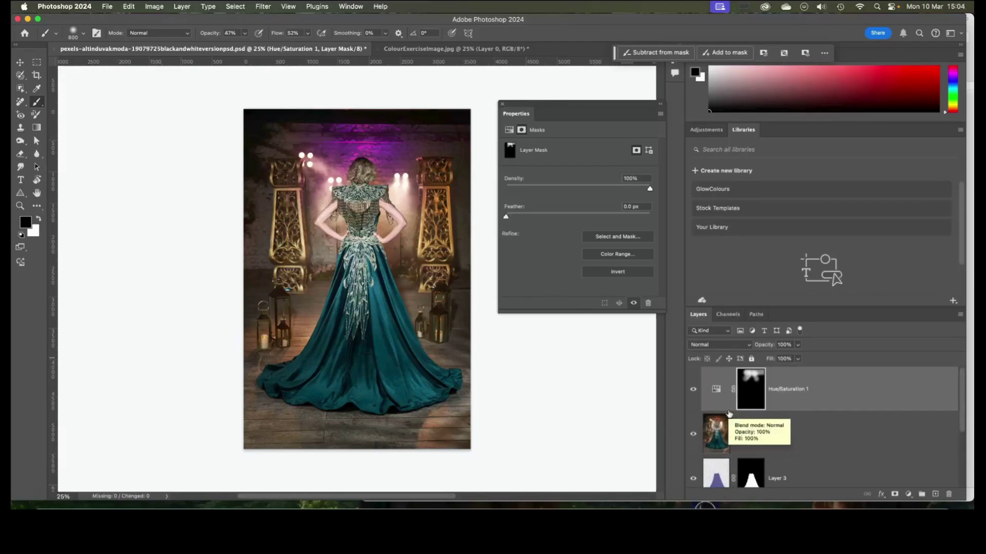